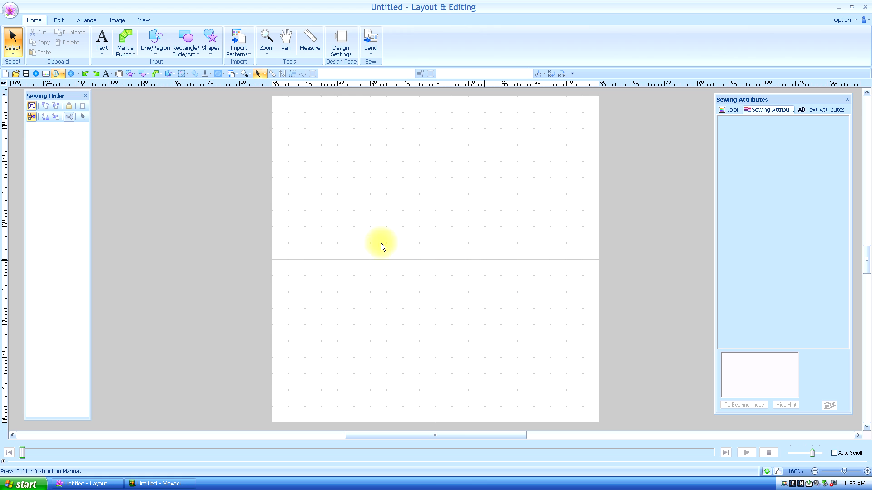
# - Switch to Manual Punch mode with the Straight outline tool for satin stitching
pyautogui.click(58, 74)
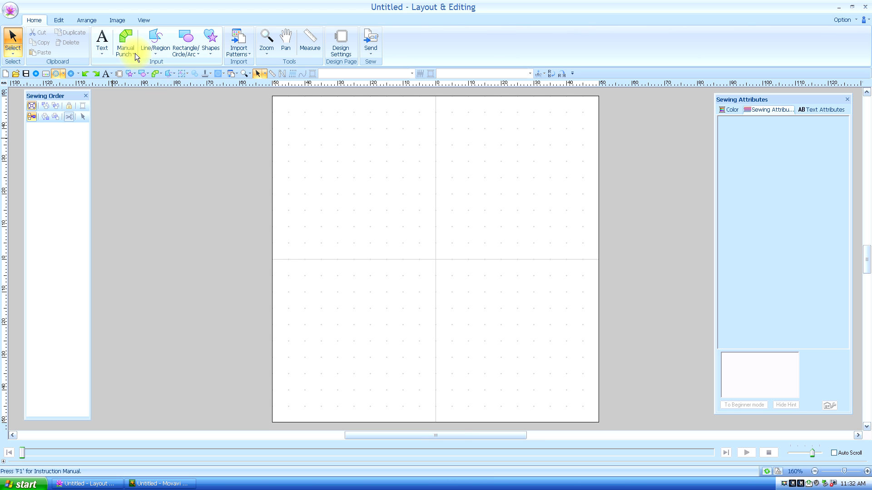
pyautogui.click(157, 73)
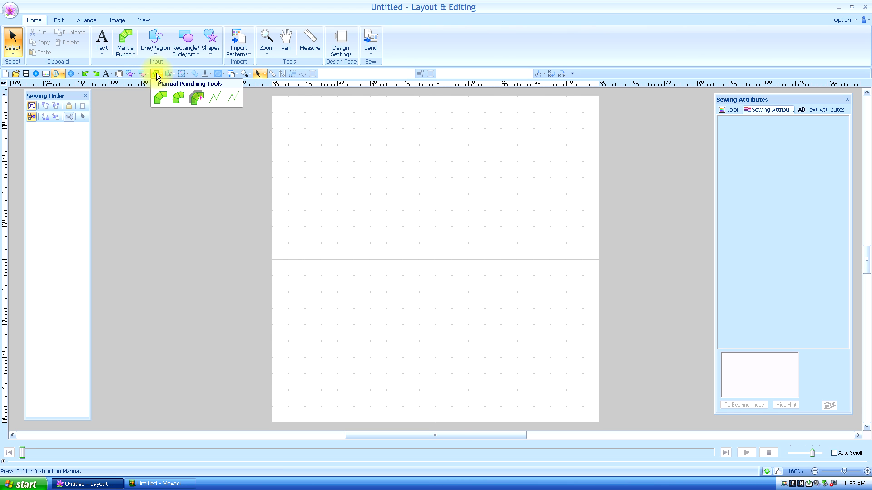
pyautogui.click(159, 97)
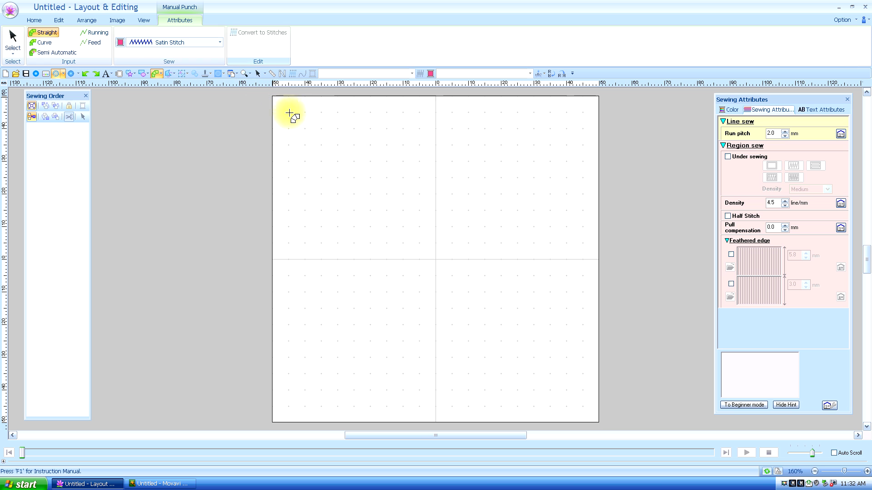
# - Punch a backward-C crescent from straight outline points and close it as pink satin object 1
pyautogui.click(321, 146)
pyautogui.click(317, 194)
pyautogui.click(404, 147)
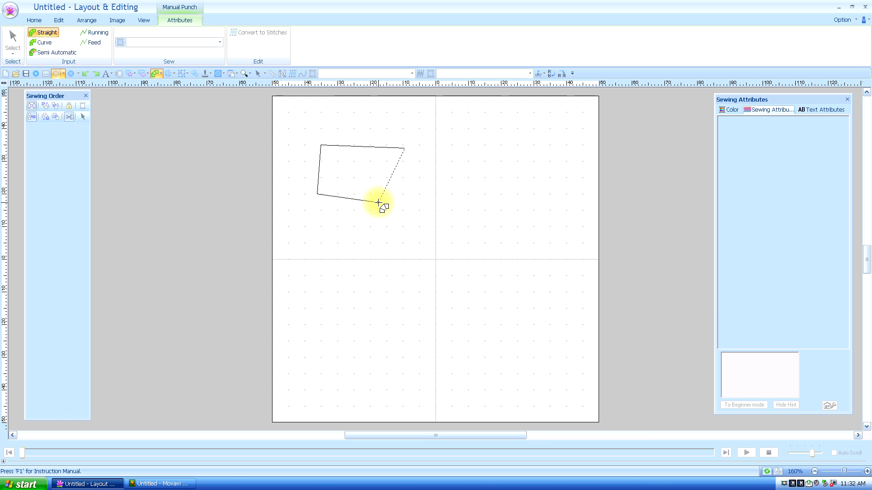
pyautogui.click(378, 202)
pyautogui.click(455, 218)
pyautogui.click(419, 246)
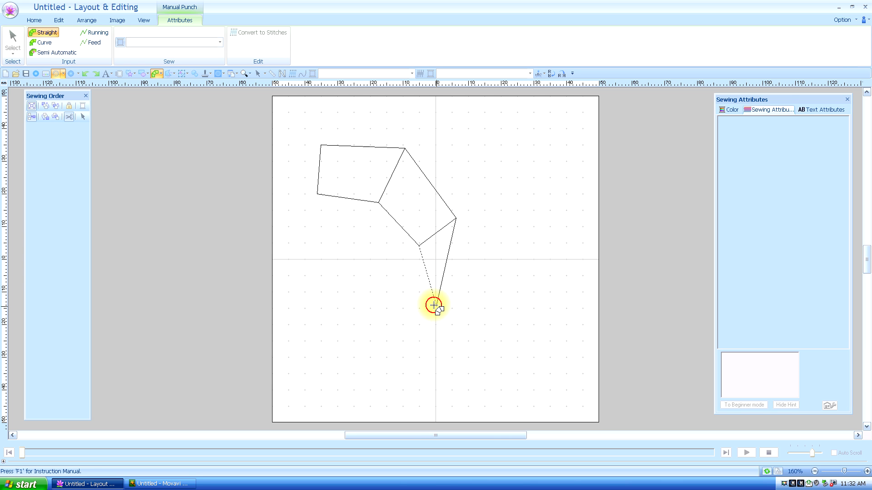
pyautogui.click(435, 307)
pyautogui.click(400, 284)
pyautogui.click(381, 363)
pyautogui.click(368, 313)
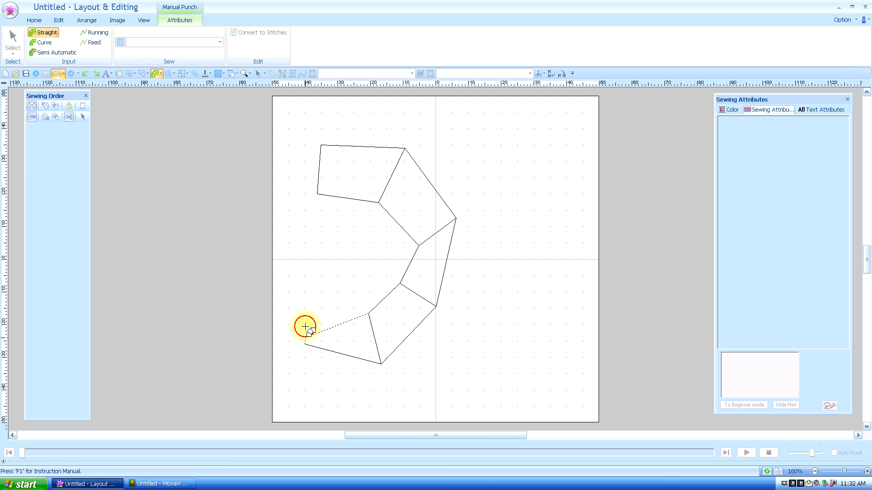
pyautogui.doubleClick(324, 293)
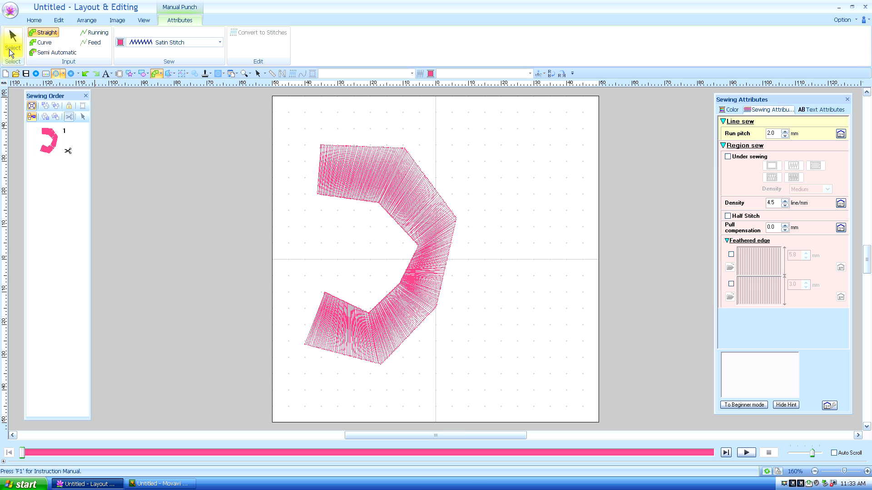
# - In Point Edit mode, nudge the top outer point down and the middle inner point up-left
pyautogui.click(12, 38)
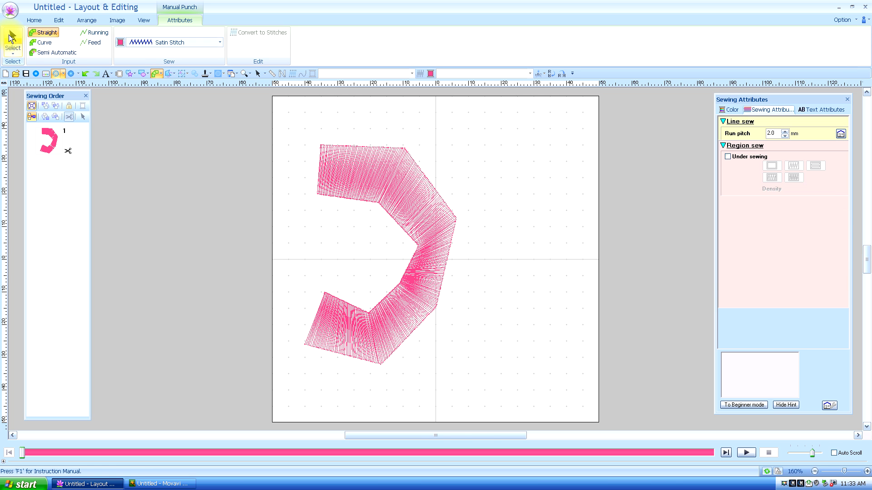
pyautogui.click(14, 54)
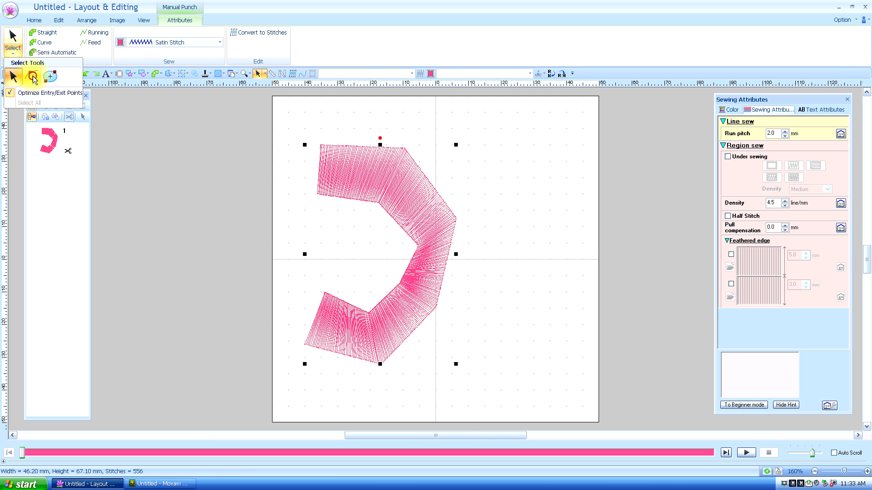
pyautogui.click(32, 78)
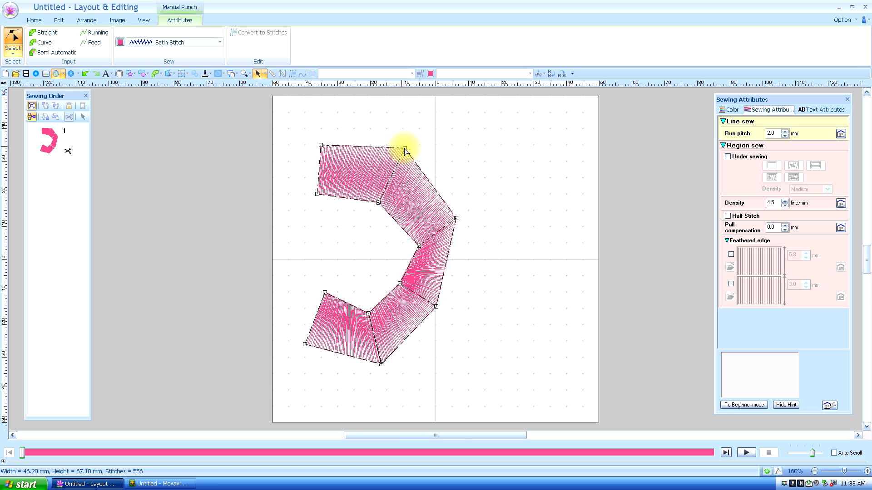
pyautogui.moveTo(405, 148); pyautogui.dragTo(407, 160)
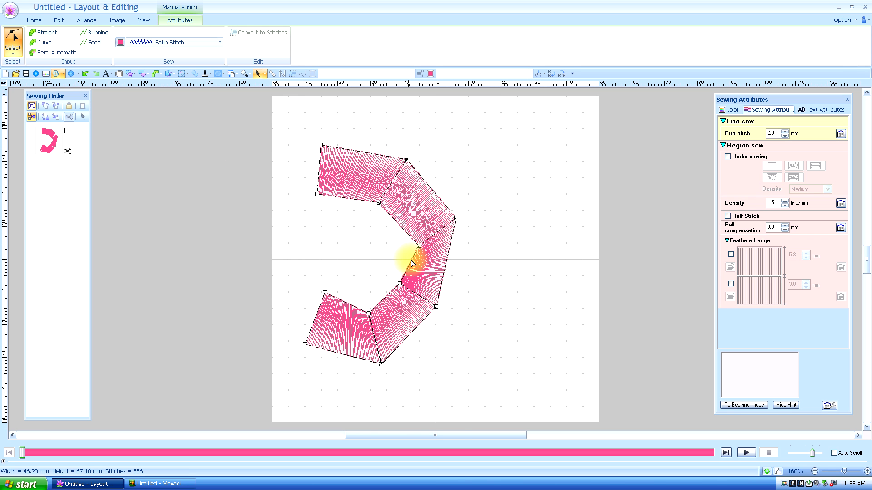
pyautogui.moveTo(419, 246); pyautogui.dragTo(414, 233)
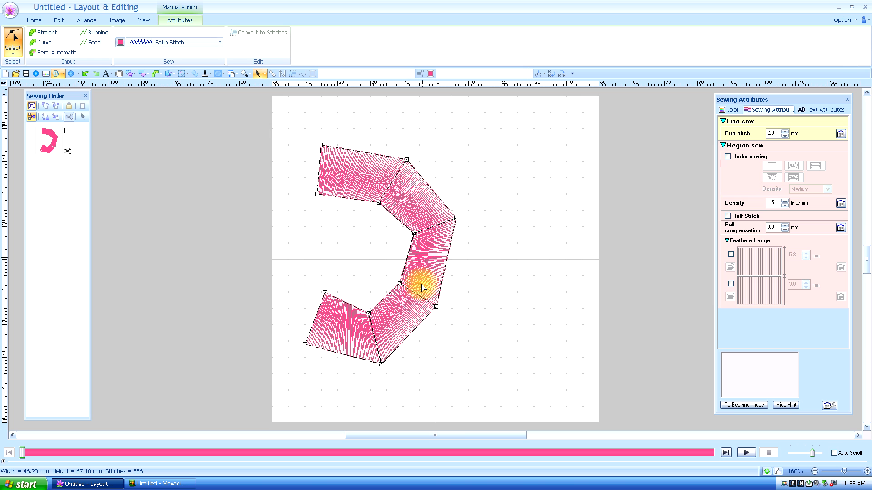
# - Convert the crescent's top, right and lower outer points to curve points
pyautogui.rightClick(405, 157)
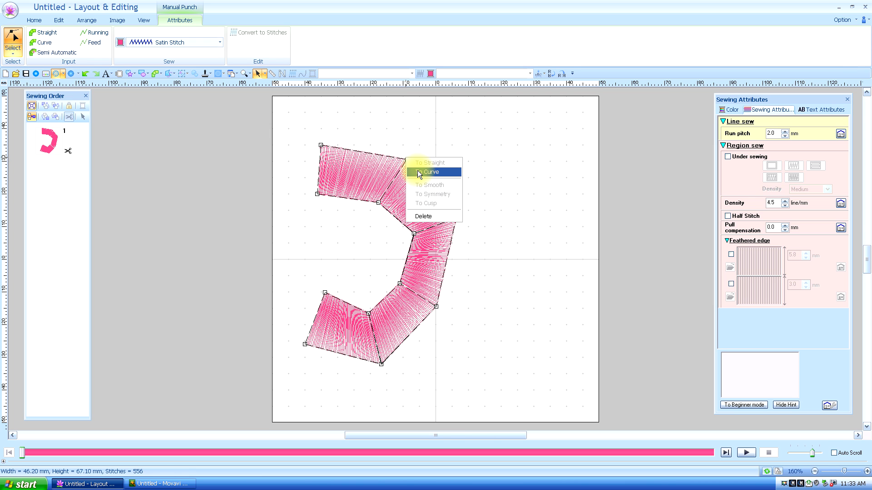
pyautogui.click(419, 172)
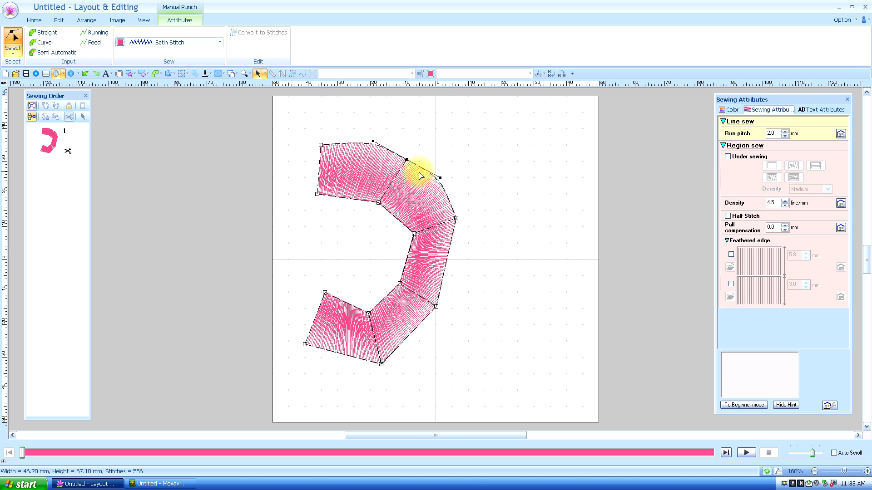
pyautogui.rightClick(456, 219)
pyautogui.click(473, 233)
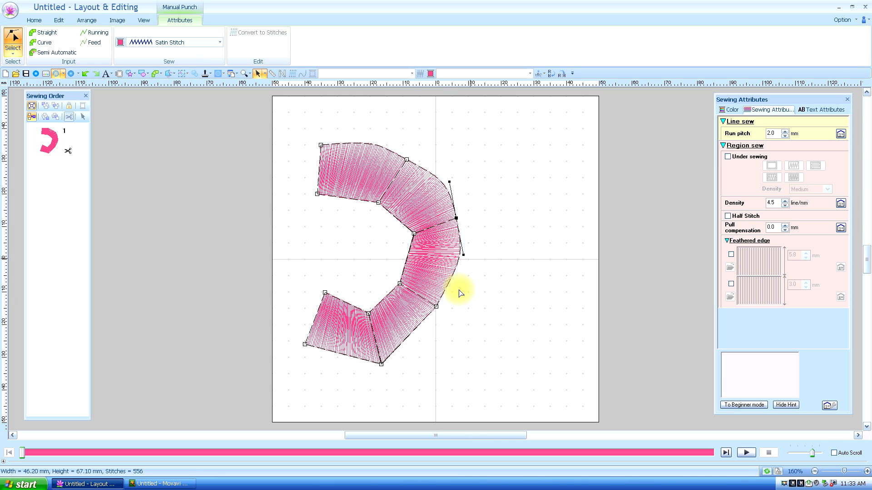
pyautogui.click(436, 308)
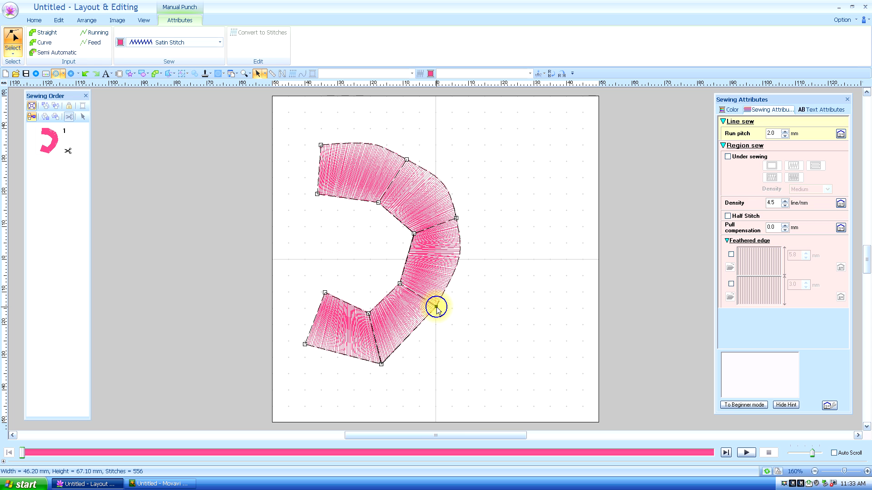
pyautogui.rightClick(436, 307)
pyautogui.click(454, 321)
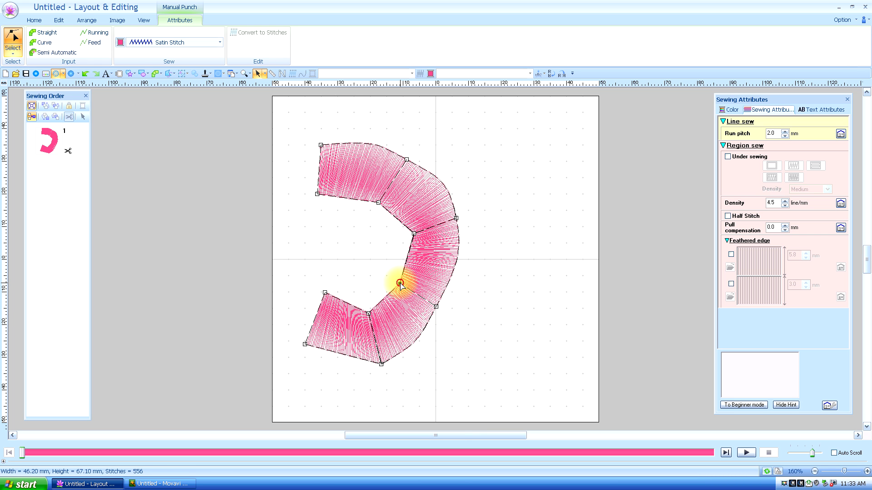
# - Convert the lower, middle and upper inner points to curve points
pyautogui.rightClick(399, 283)
pyautogui.click(415, 298)
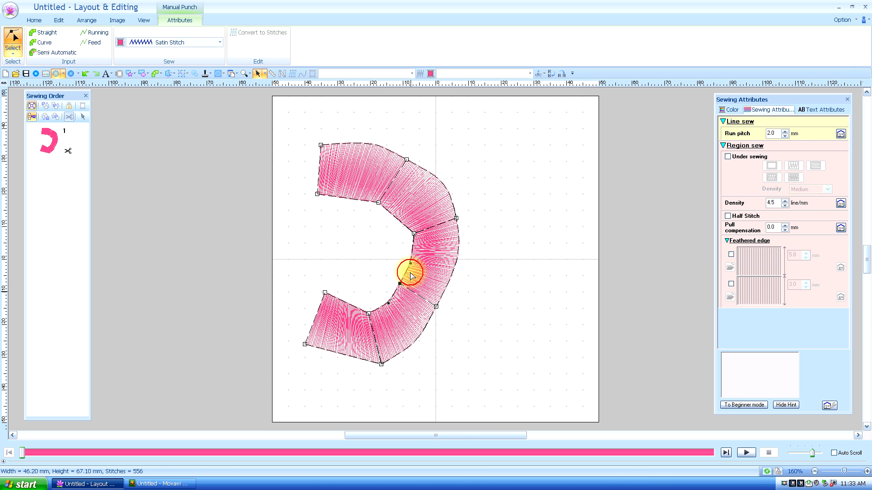
pyautogui.rightClick(414, 235)
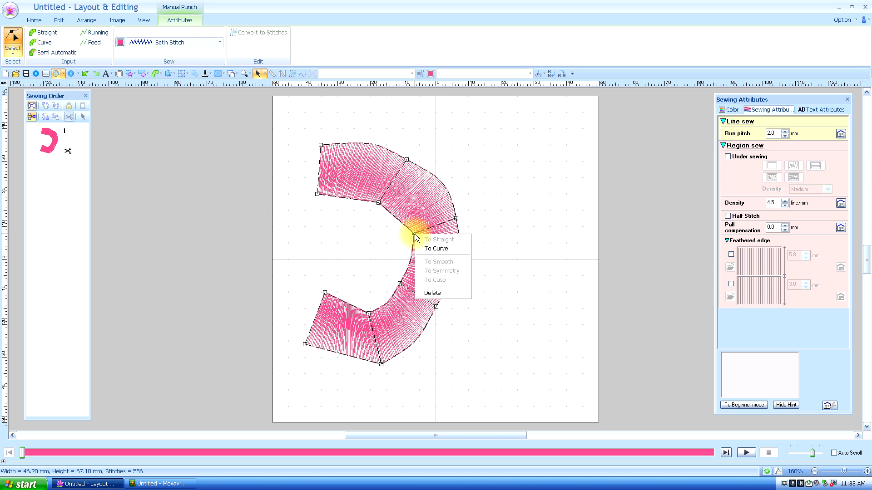
pyautogui.click(426, 249)
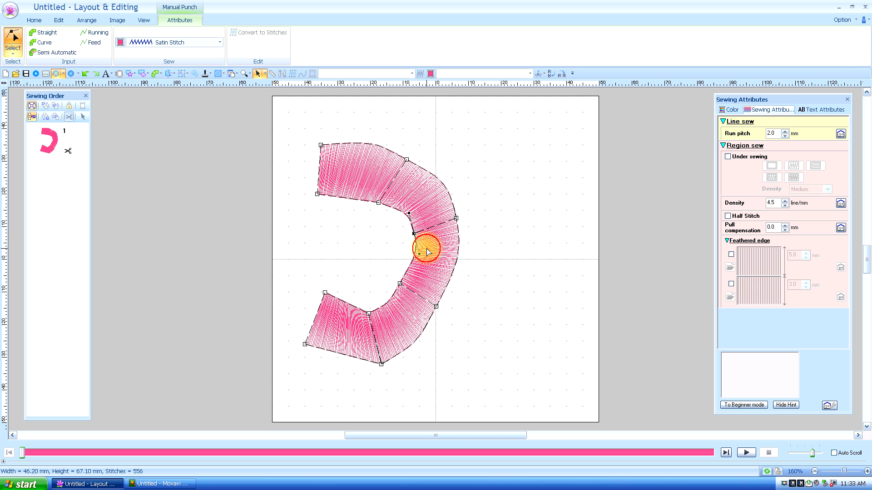
pyautogui.rightClick(378, 204)
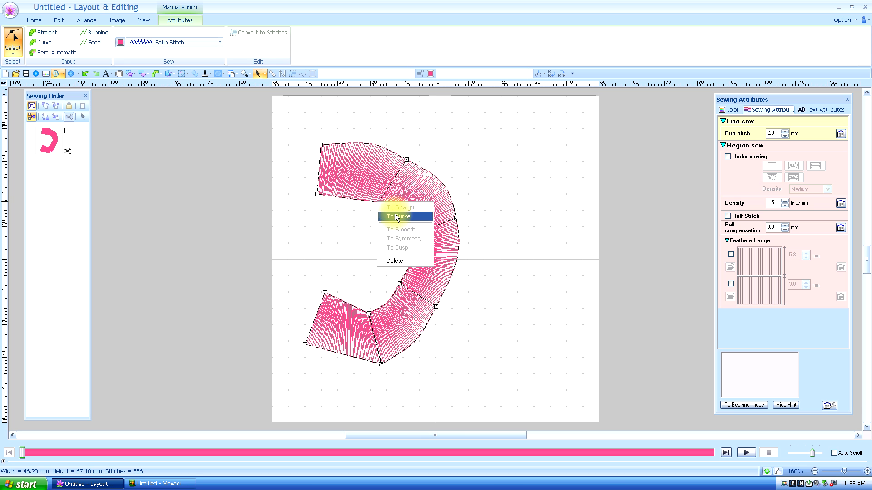
pyautogui.click(396, 214)
# - Drag the inner edge, top outer edge and bottom tip into smooth rounded arcs
pyautogui.moveTo(396, 217); pyautogui.dragTo(395, 198)
pyautogui.moveTo(406, 159); pyautogui.dragTo(385, 143)
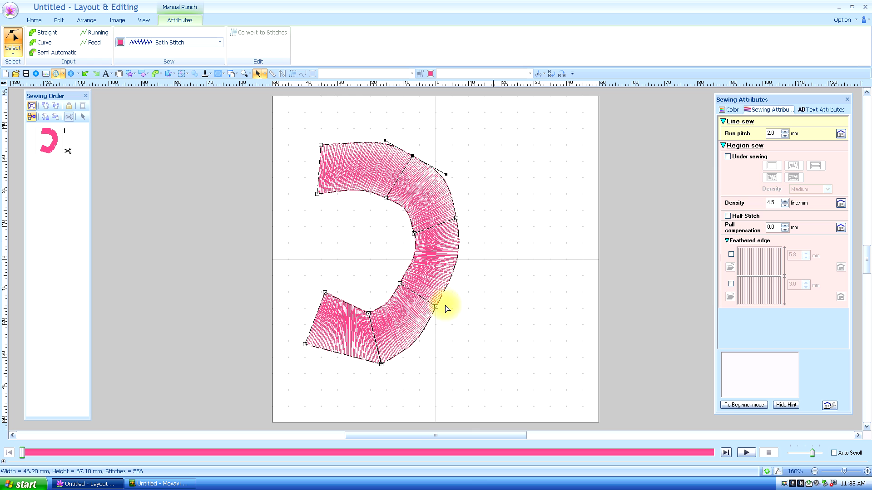
pyautogui.moveTo(437, 309); pyautogui.dragTo(444, 310)
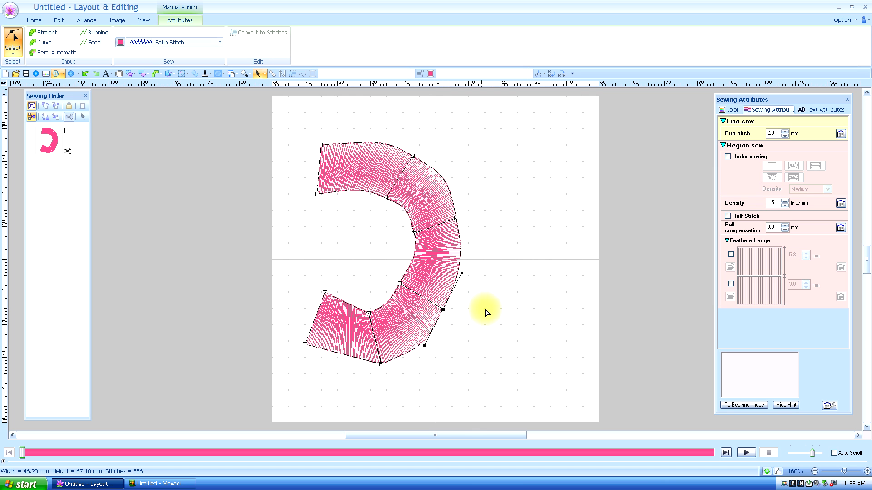
pyautogui.moveTo(380, 365); pyautogui.dragTo(369, 358)
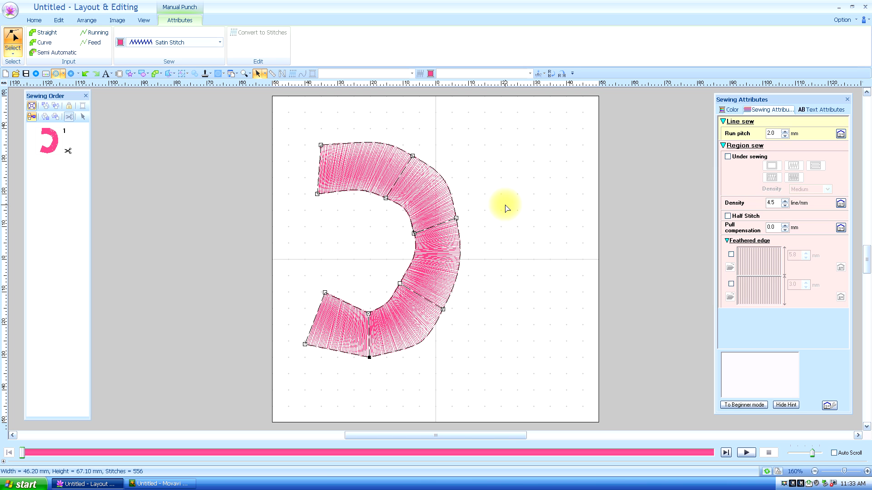
pyautogui.click(14, 44)
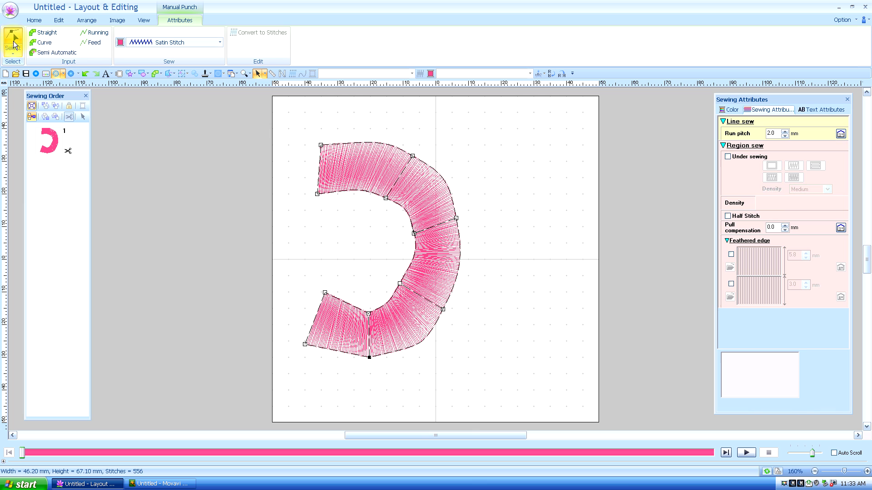
# - Select the whole crescent and check its thread colour before returning to Sewing Attributes
pyautogui.click(13, 52)
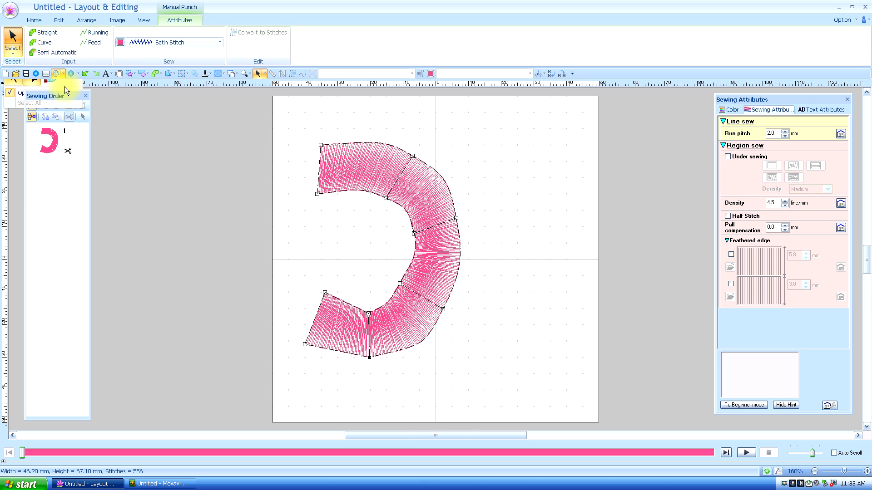
pyautogui.click(30, 103)
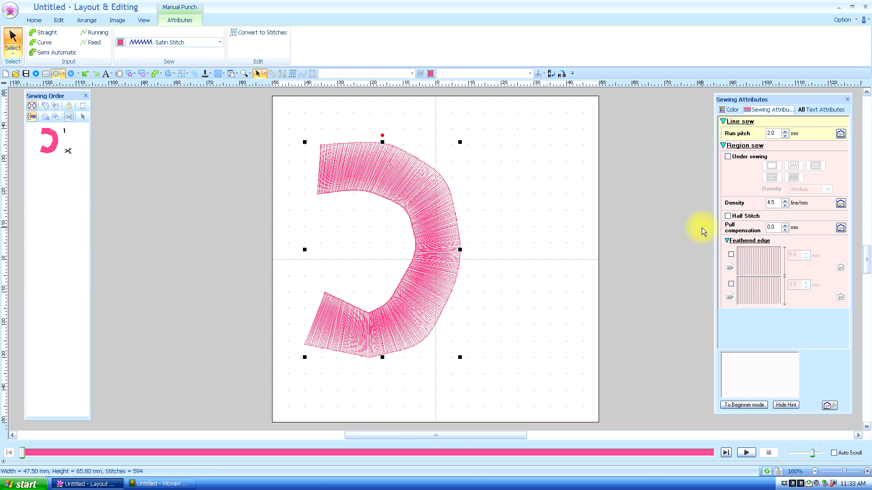
pyautogui.click(729, 109)
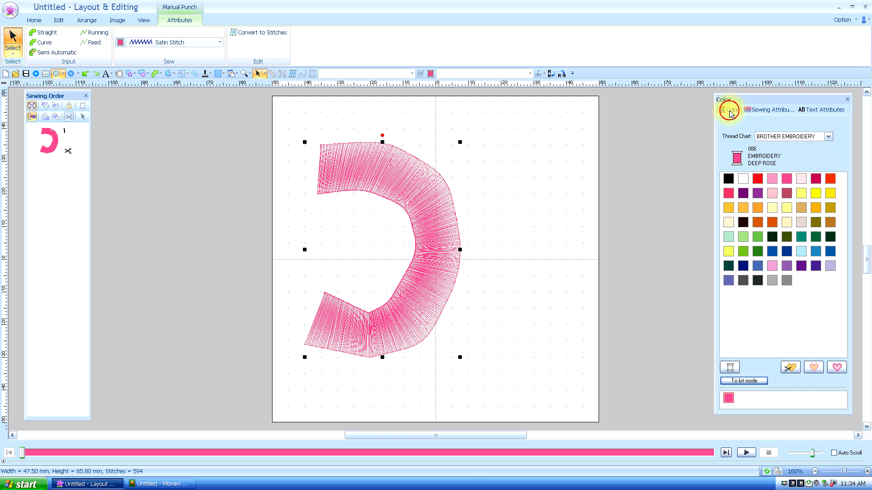
pyautogui.click(766, 110)
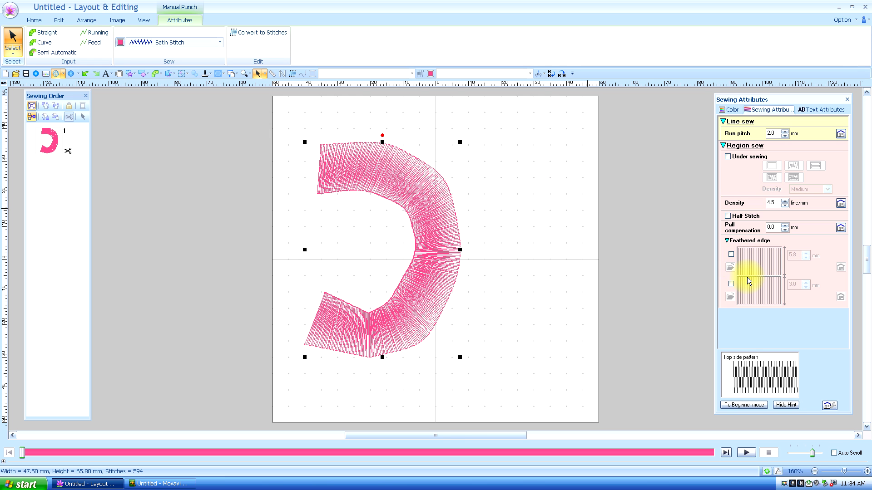
# - Enable a feathered top edge on the crescent and raise its feather length to 7.5 mm
pyautogui.click(730, 255)
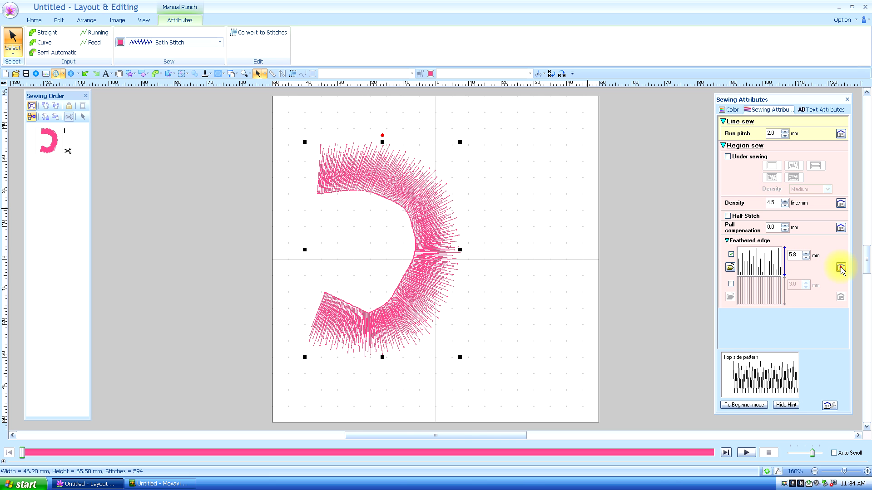
pyautogui.click(777, 272)
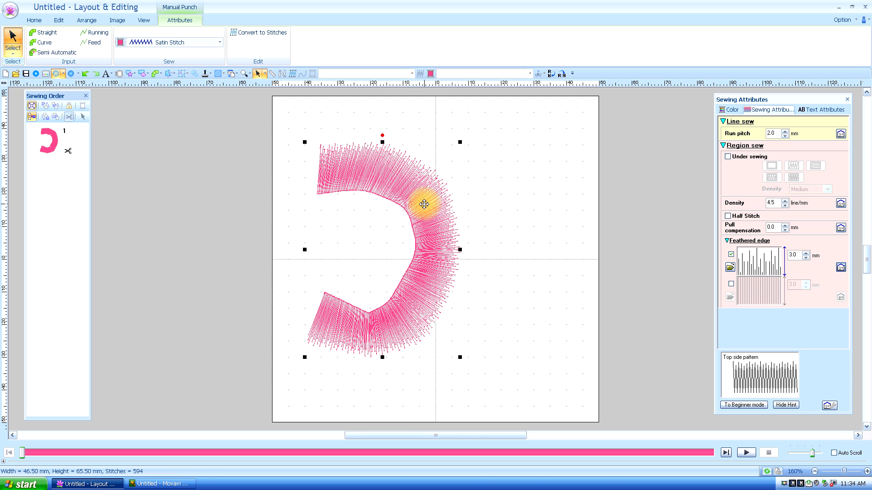
pyautogui.click(806, 254)
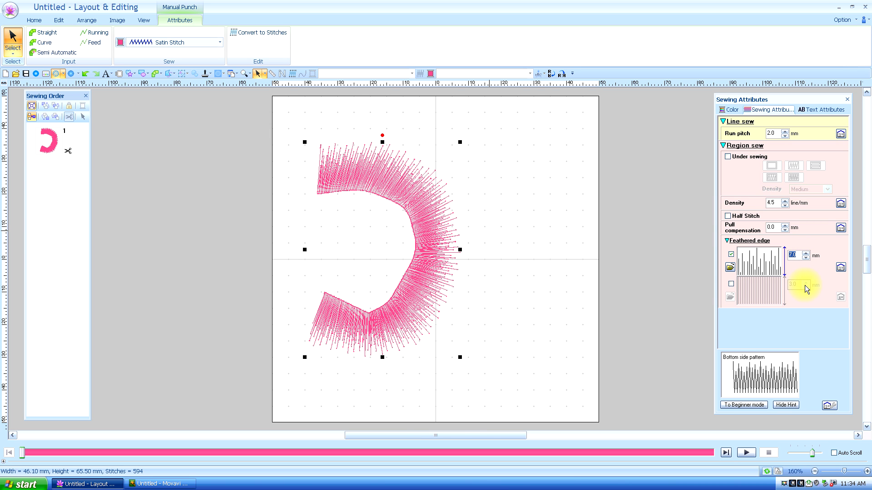
pyautogui.click(805, 254)
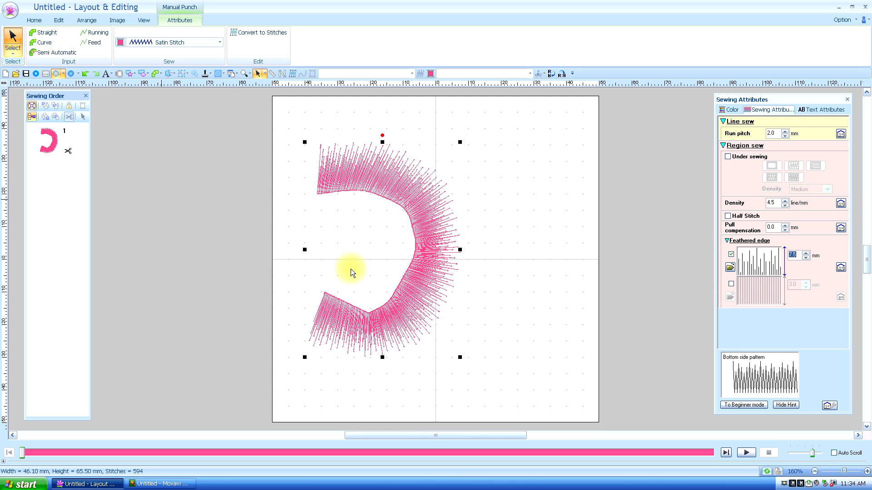
# - Switch to Curve punching and outline the second crescent along its top
pyautogui.click(154, 74)
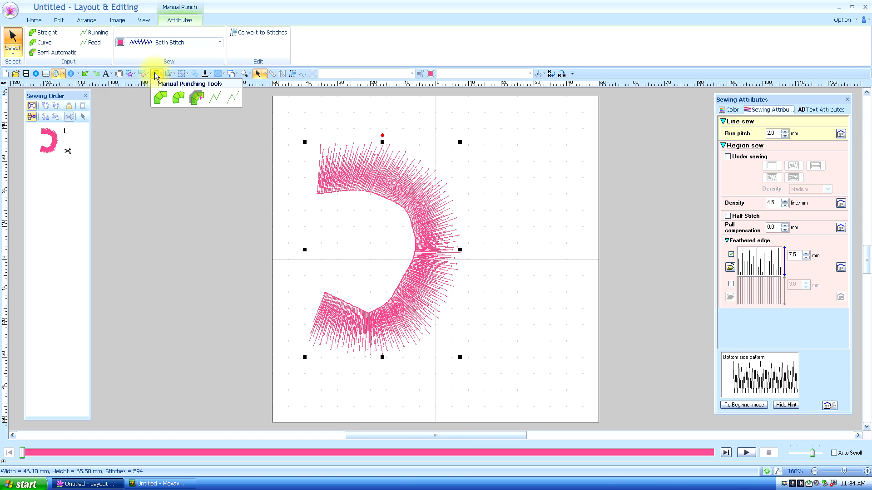
pyautogui.click(179, 99)
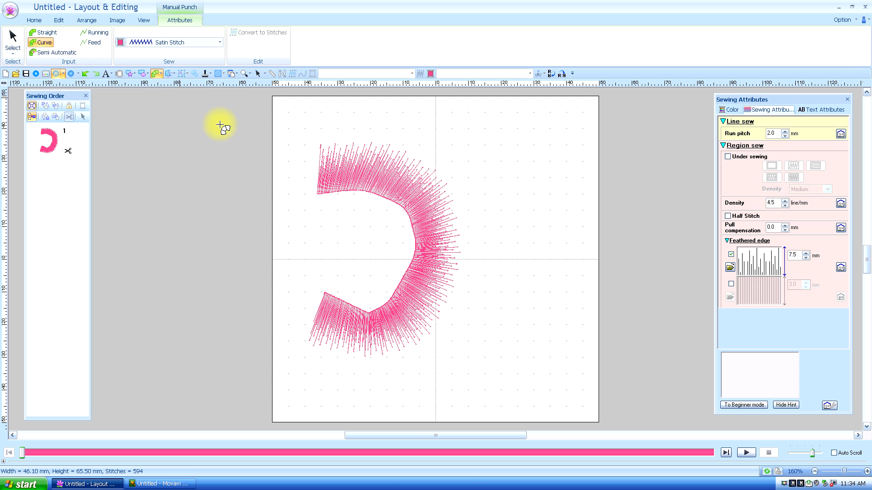
pyautogui.click(323, 167)
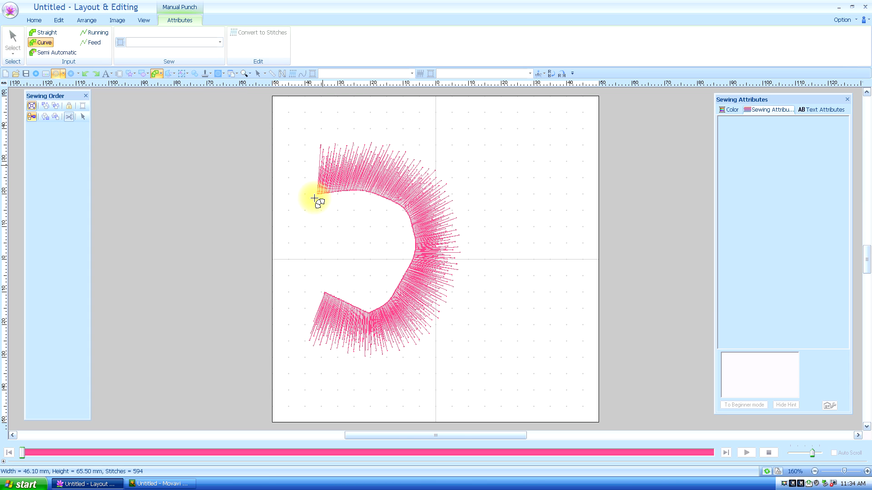
pyautogui.click(313, 209)
pyautogui.click(346, 212)
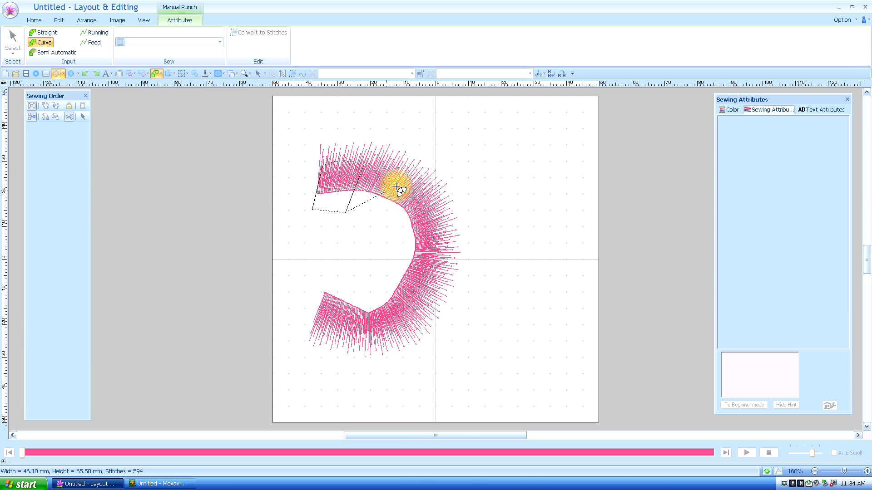
pyautogui.click(402, 179)
pyautogui.click(369, 216)
# - Continue the second crescent's outline around the right and lower left, closing it into satin
pyautogui.click(432, 222)
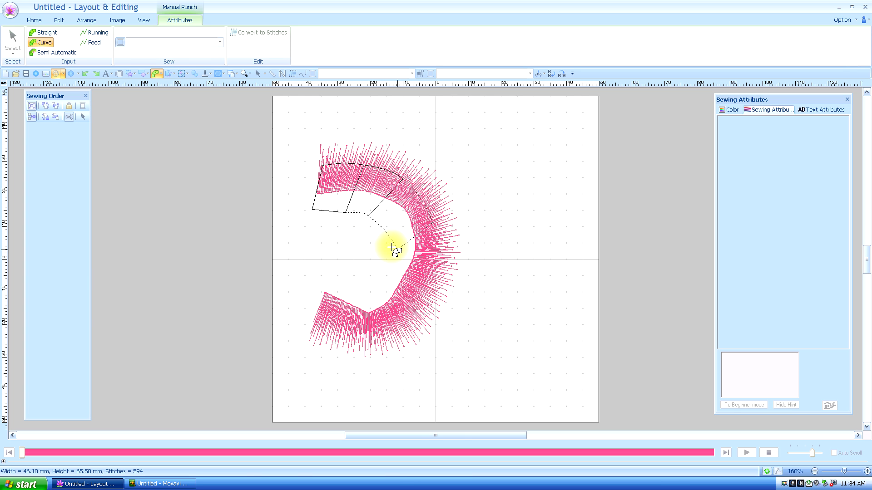
pyautogui.click(389, 247)
pyautogui.click(426, 269)
pyautogui.click(388, 273)
pyautogui.click(404, 317)
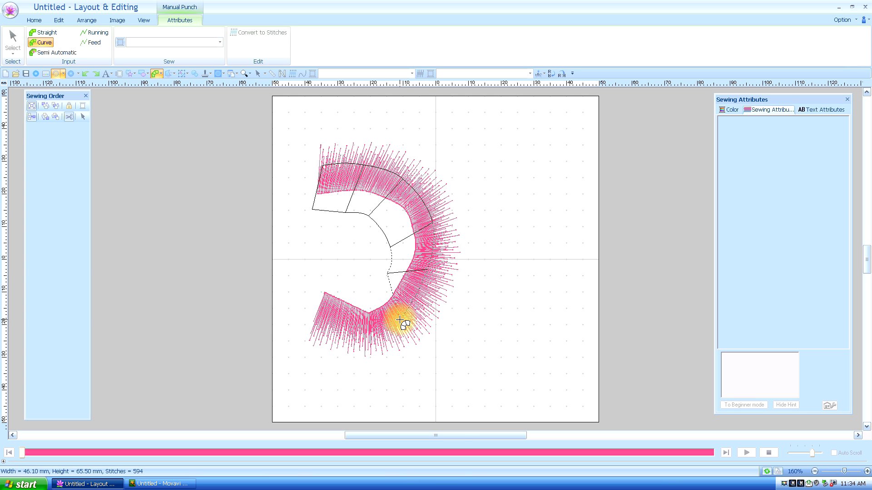
pyautogui.click(370, 289)
pyautogui.click(341, 326)
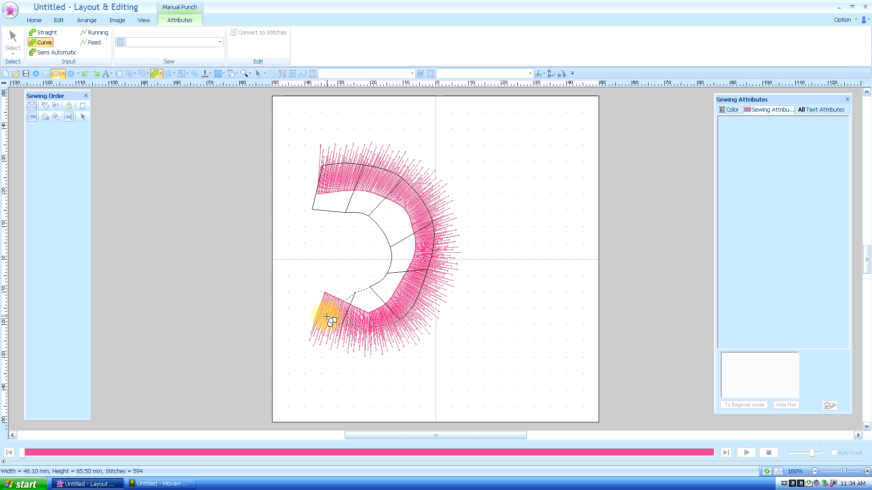
pyautogui.click(356, 292)
pyautogui.doubleClick(332, 279)
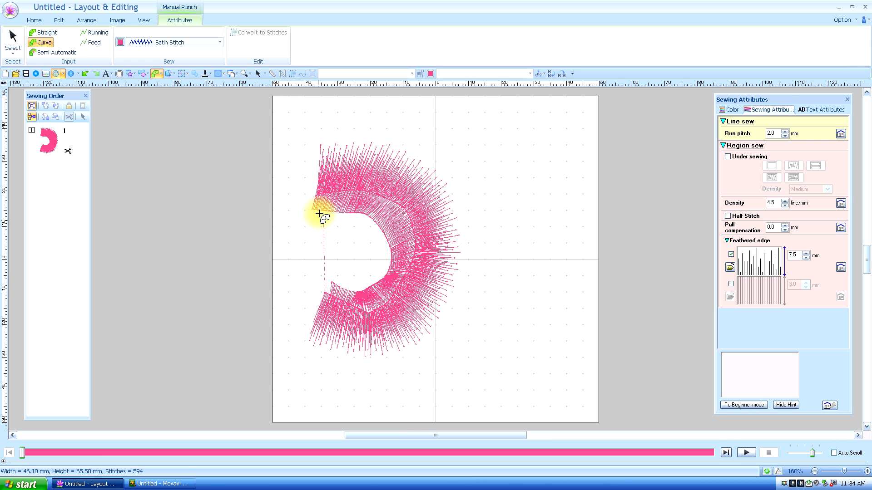
# - Begin the third, smaller crescent's curve outline across its top edge
pyautogui.click(323, 191)
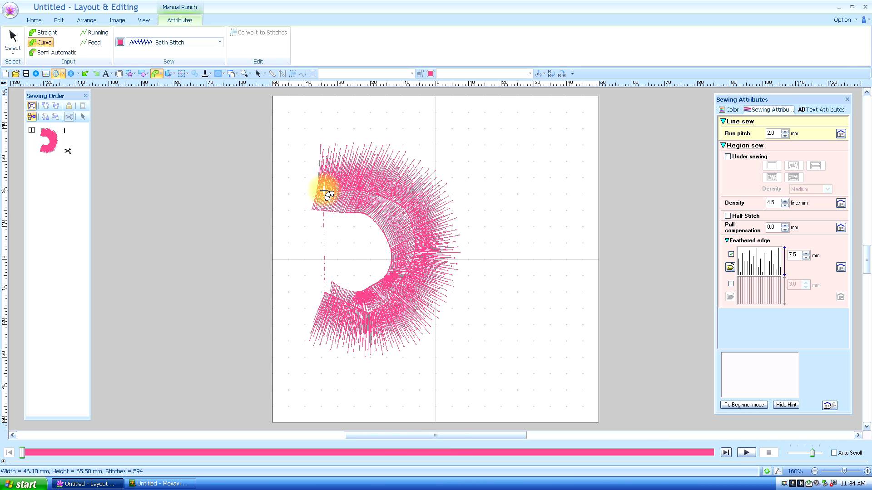
pyautogui.click(311, 227)
pyautogui.click(365, 182)
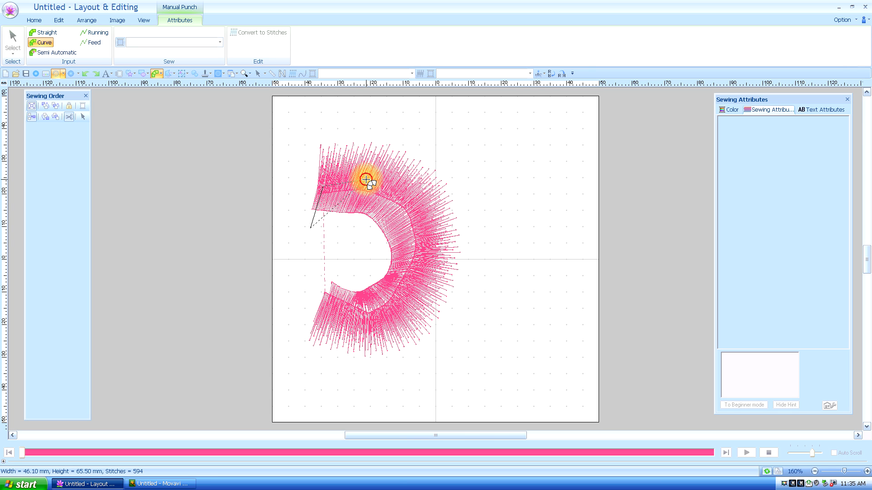
pyautogui.click(345, 233)
pyautogui.click(424, 211)
pyautogui.click(367, 239)
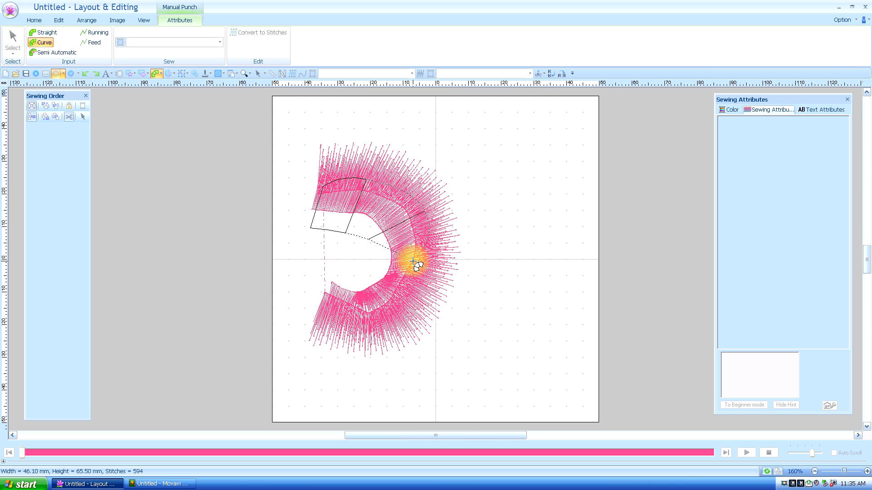
# - Complete the third crescent's outline around to the lower left and finish it into stitches
pyautogui.click(411, 261)
pyautogui.click(370, 263)
pyautogui.click(404, 311)
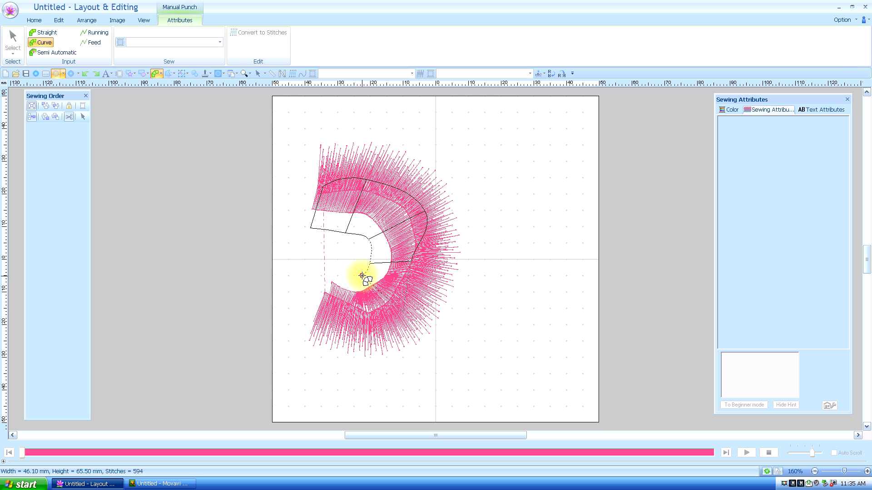
pyautogui.click(361, 275)
pyautogui.click(350, 321)
pyautogui.click(338, 272)
pyautogui.click(323, 312)
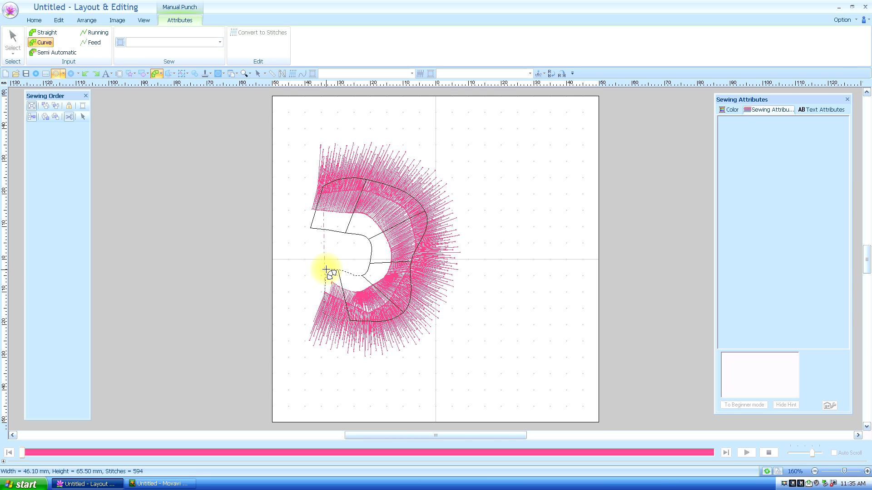
pyautogui.click(326, 268)
pyautogui.click(326, 269)
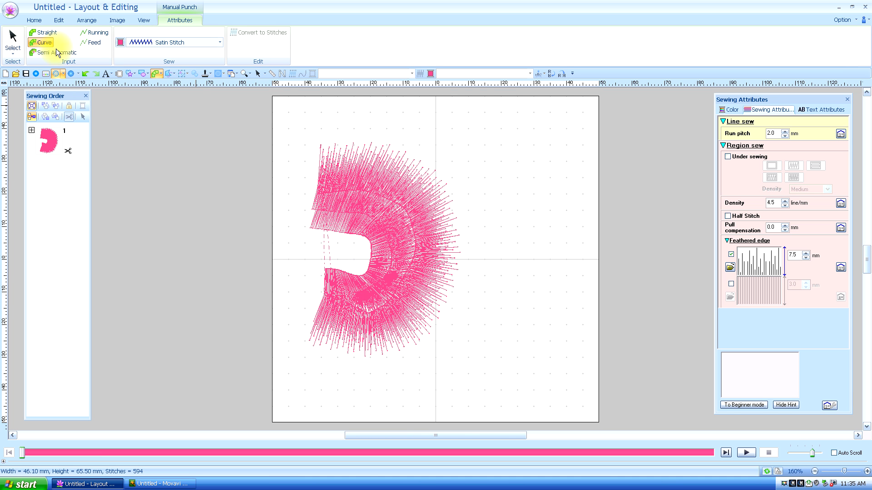
# - Preview the three-crescent petal in Realistic View and activate the Measure tool
pyautogui.click(71, 73)
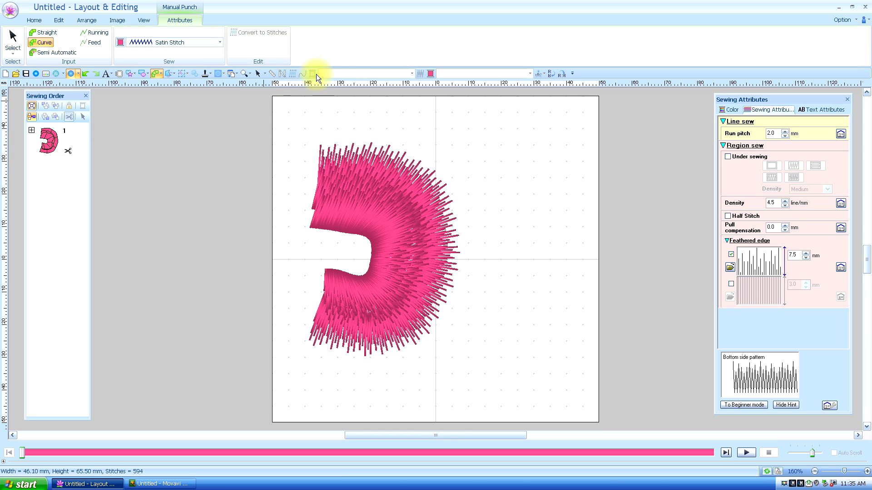
pyautogui.click(273, 72)
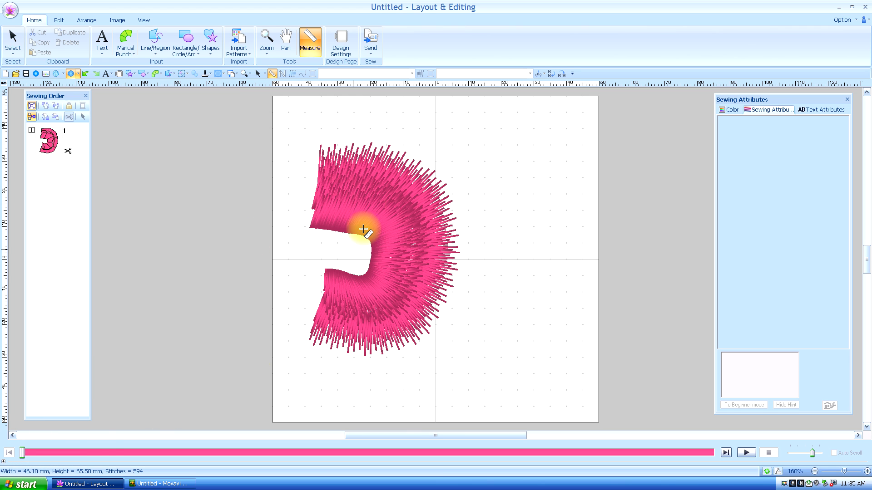
# - Measure across the feathered crescent, reading about 18.27 mm
pyautogui.click(371, 189)
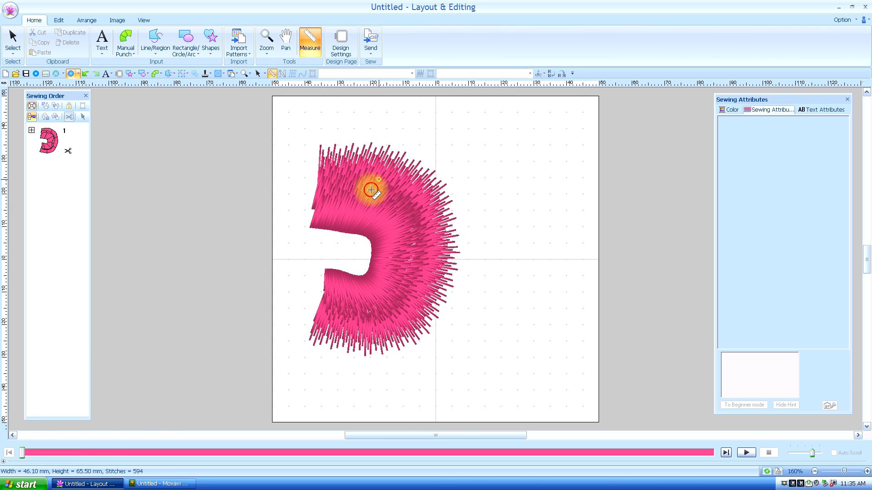
pyautogui.moveTo(371, 190); pyautogui.dragTo(350, 232)
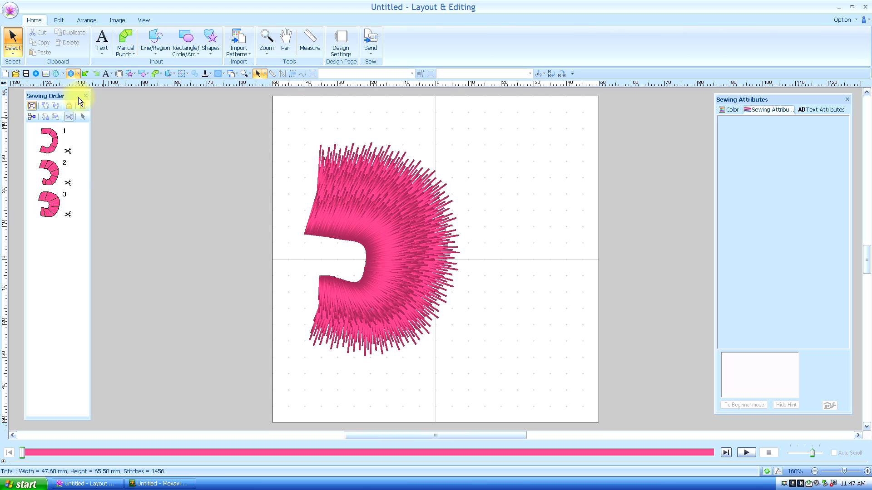
# - Show stitch lines and turn on bottom-edge feathering for the first crescent region
pyautogui.click(55, 73)
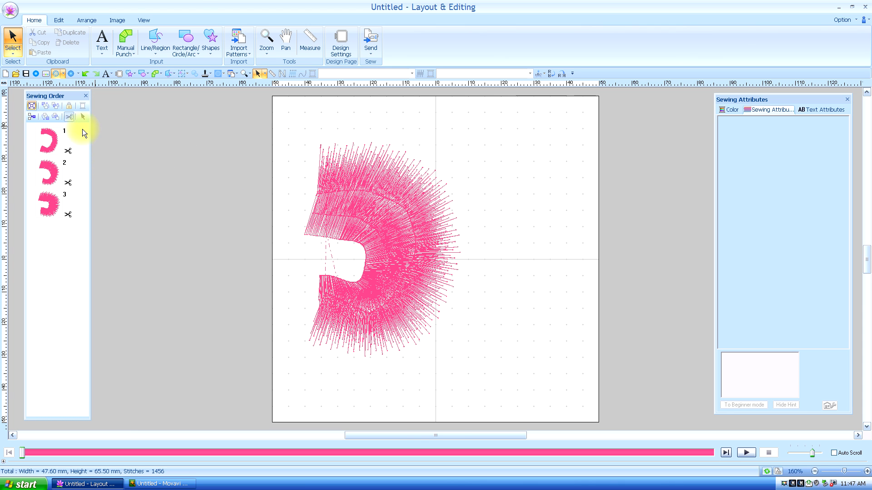
pyautogui.click(51, 138)
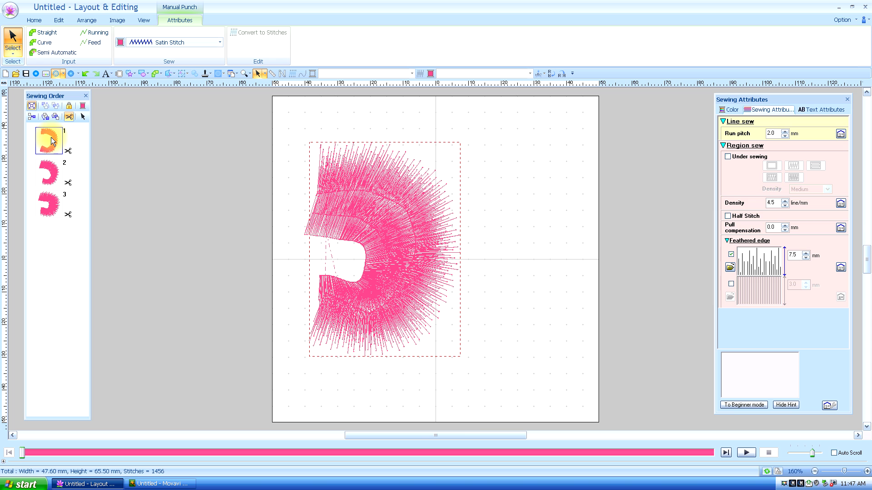
pyautogui.click(731, 284)
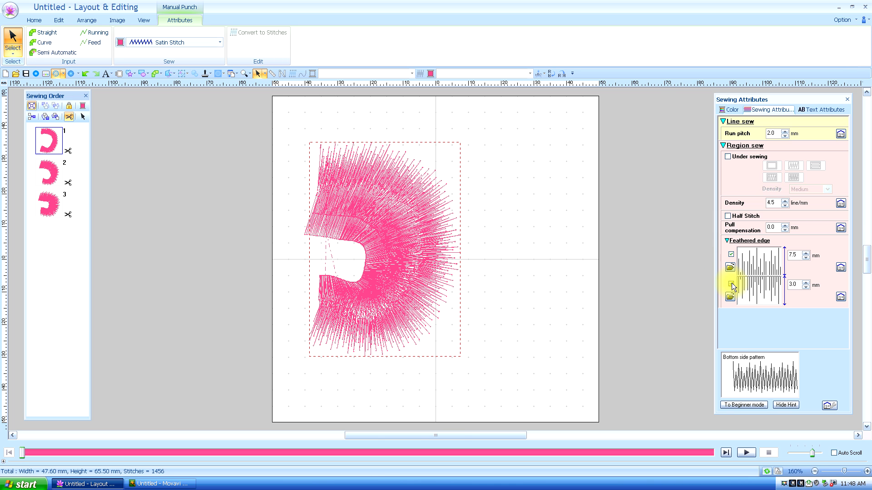
pyautogui.click(731, 283)
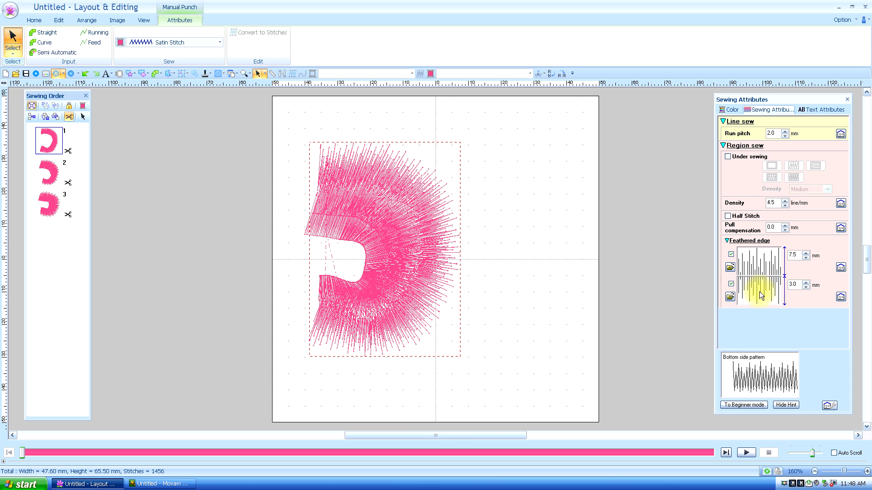
# - Raise the first crescent's bottom feather length to 5.4 mm and select the second crescent
pyautogui.click(806, 282)
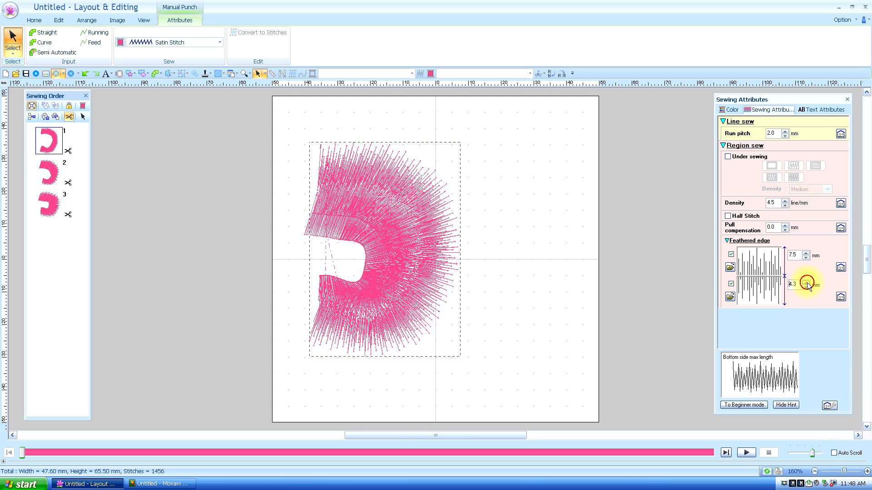
pyautogui.click(807, 283)
pyautogui.click(807, 282)
pyautogui.click(806, 283)
pyautogui.click(807, 282)
pyautogui.click(808, 283)
pyautogui.click(55, 175)
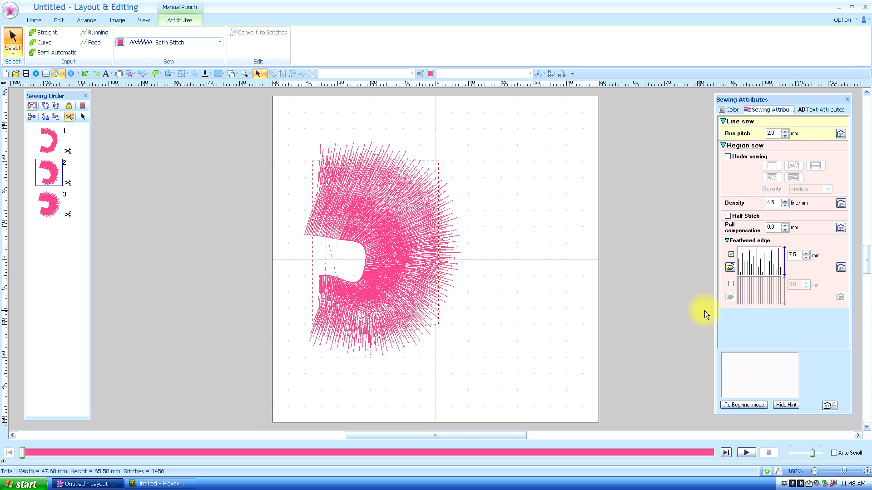
# - Enable bottom-edge feathering on the second crescent with a 6.1 mm length
pyautogui.click(731, 284)
pyautogui.click(805, 282)
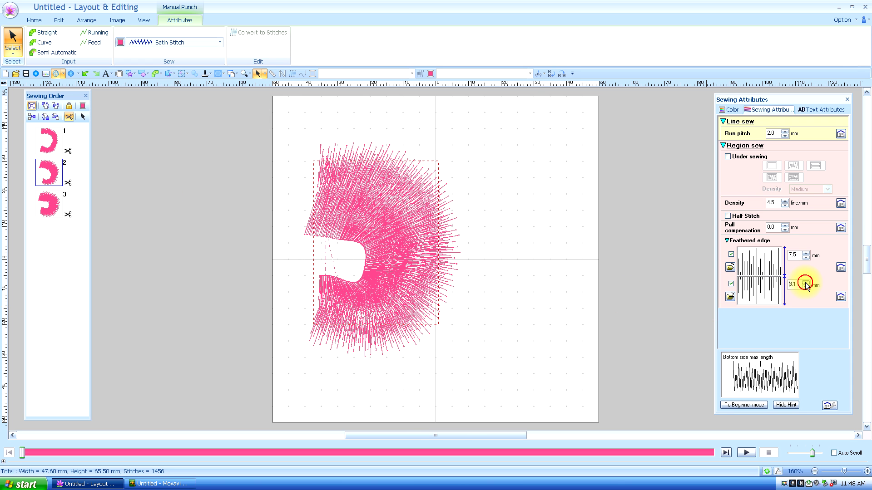
pyautogui.click(805, 282)
# - Give the third crescent 6.6 mm bottom-edge feathering, then deselect it
pyautogui.click(50, 206)
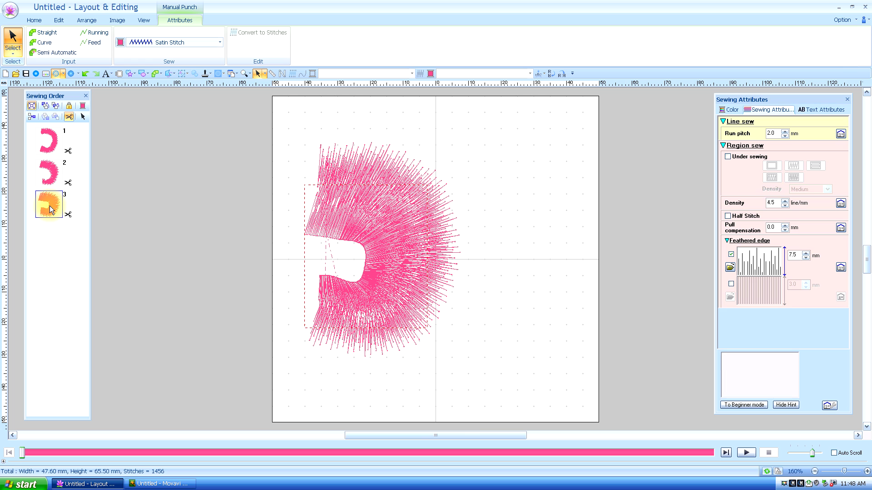
pyautogui.click(731, 284)
pyautogui.click(807, 282)
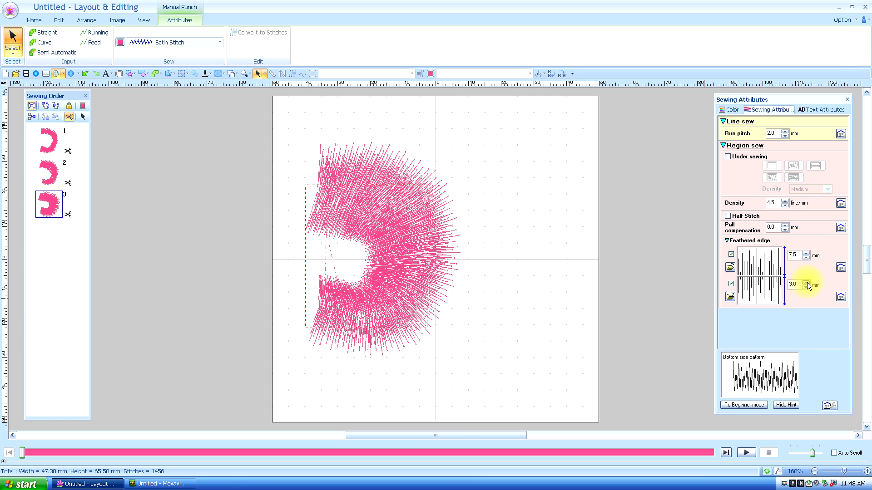
pyautogui.click(807, 282)
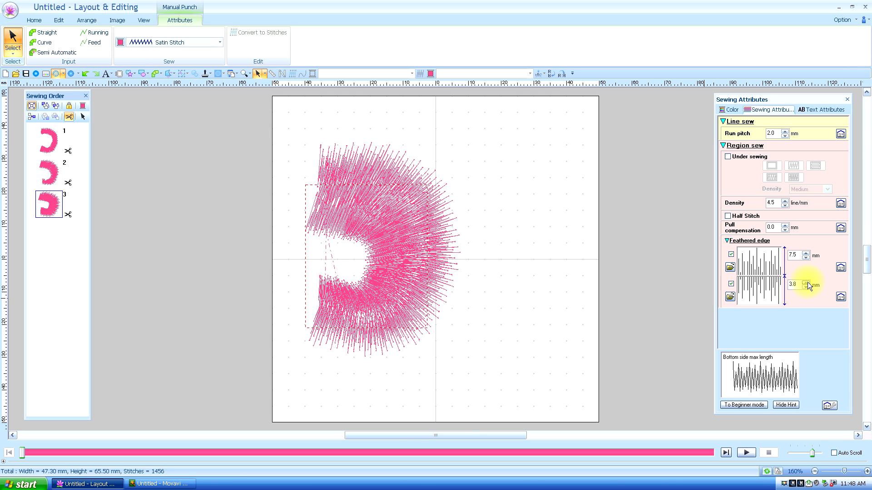
pyautogui.click(808, 282)
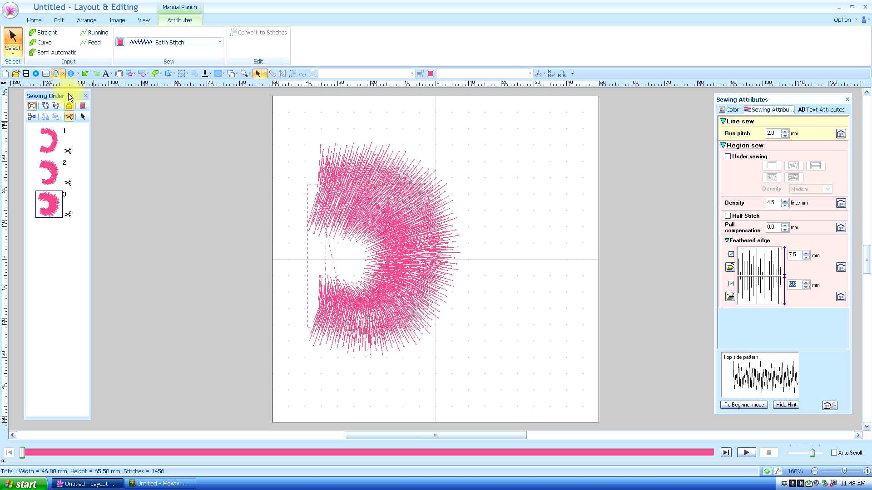
pyautogui.click(163, 145)
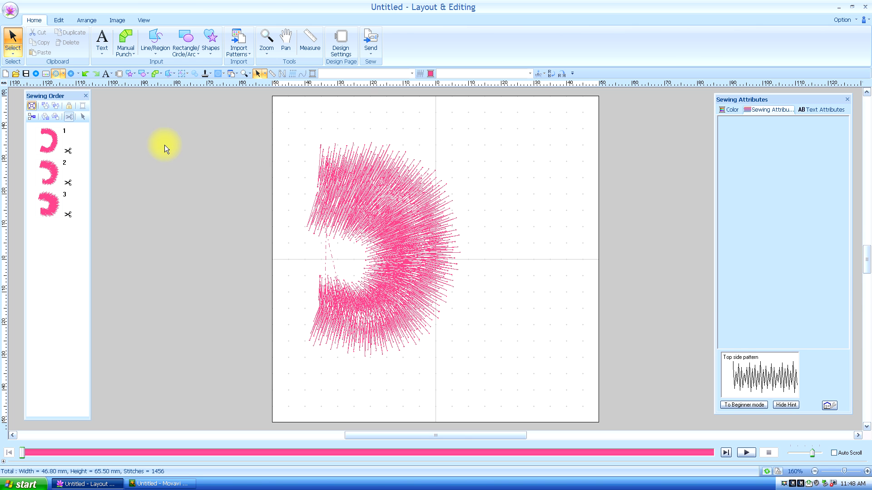
# - Switch to realistic stitch view and select a crescent region on the canvas
pyautogui.click(71, 74)
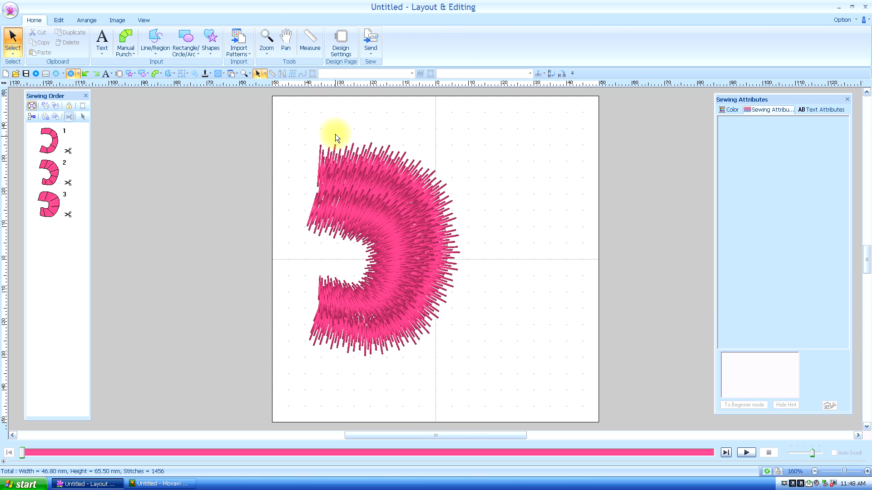
pyautogui.click(433, 203)
pyautogui.click(500, 190)
pyautogui.click(390, 238)
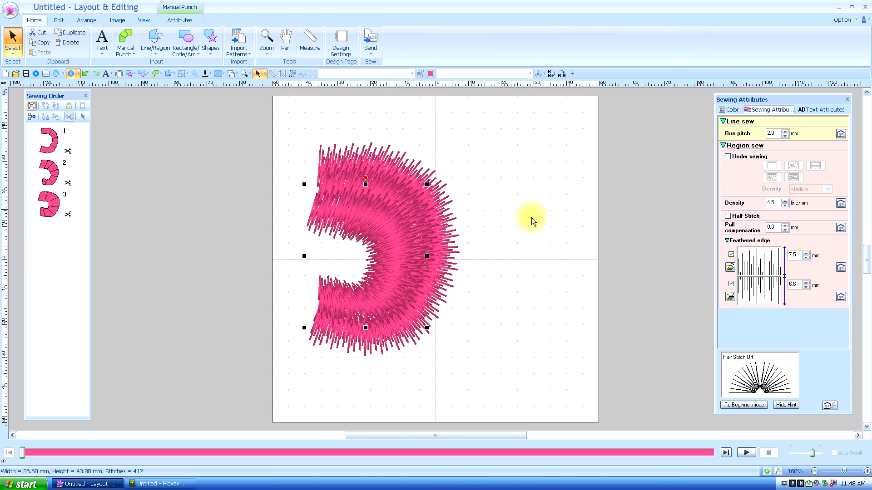
# - Lower the selected crescent's region sew density and apply it to the stitches
pyautogui.click(784, 206)
pyautogui.click(784, 205)
pyautogui.click(784, 205)
pyautogui.click(784, 205)
pyautogui.click(784, 206)
pyautogui.click(784, 205)
pyautogui.click(784, 205)
pyautogui.click(785, 205)
pyautogui.click(784, 205)
pyautogui.click(784, 205)
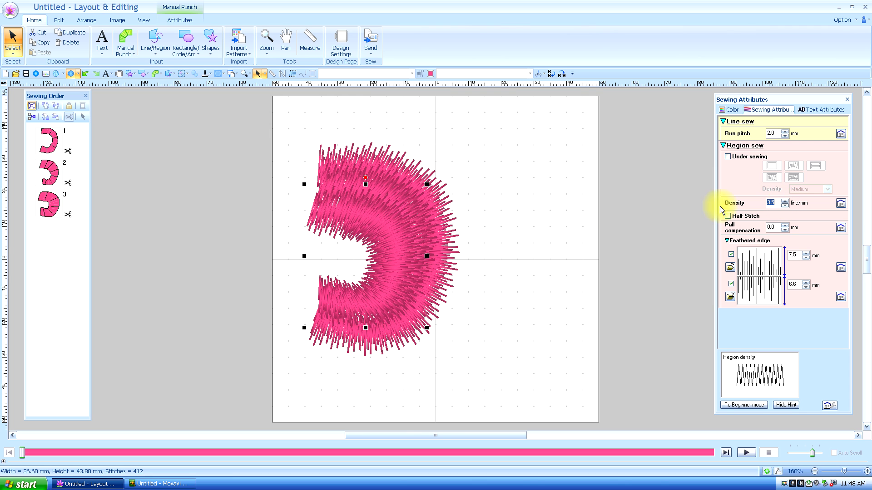
pyautogui.click(343, 216)
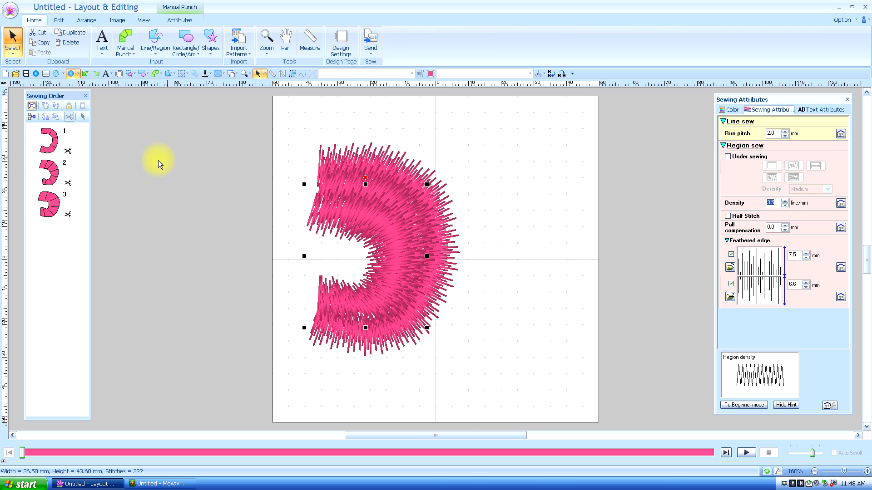
pyautogui.click(398, 238)
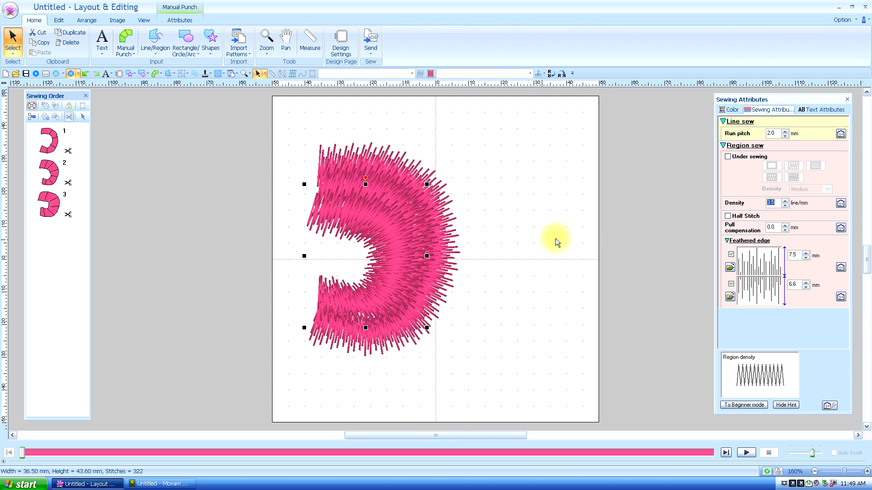
# - Set the second crescent's density to 3.5 lines/mm, then select the third crescent
pyautogui.click(60, 170)
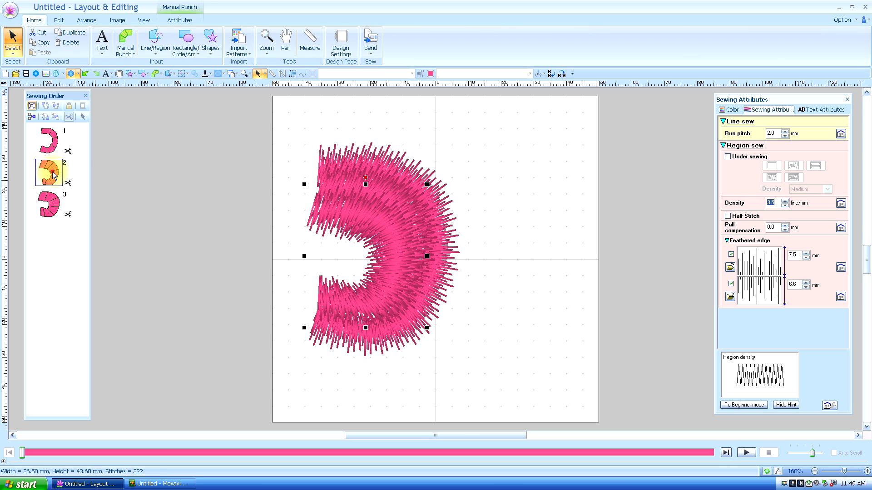
pyautogui.click(785, 206)
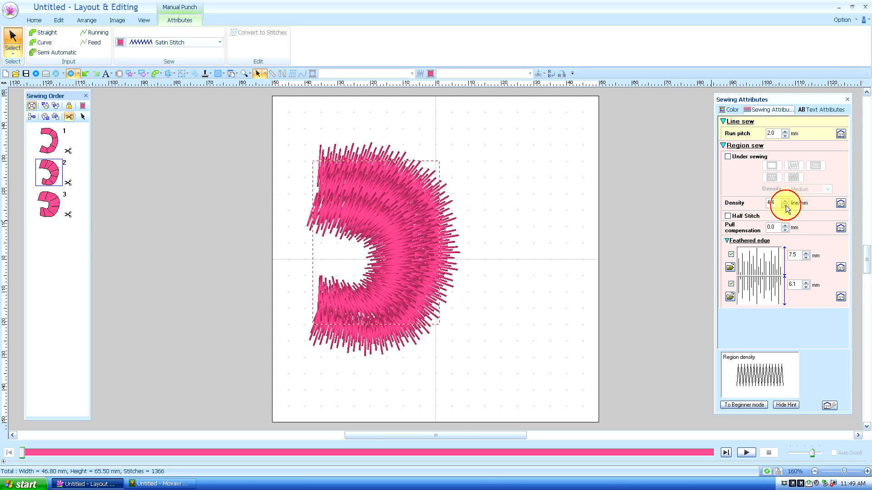
pyautogui.click(785, 205)
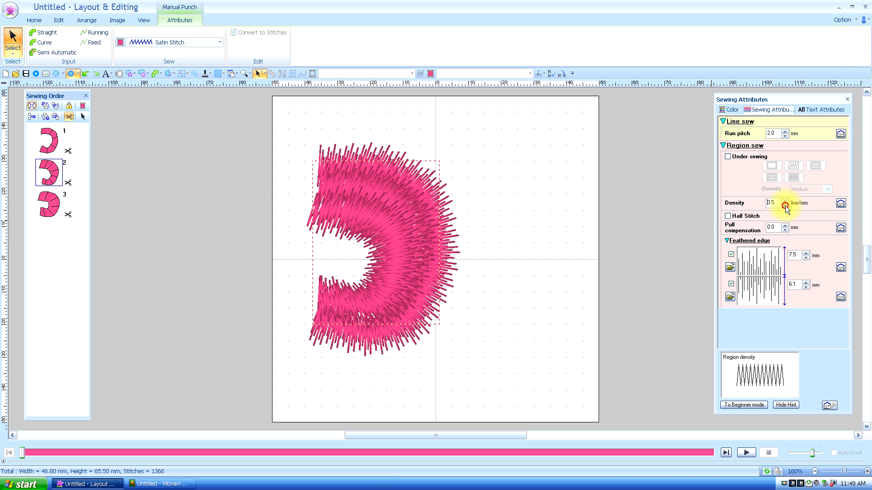
pyautogui.click(53, 207)
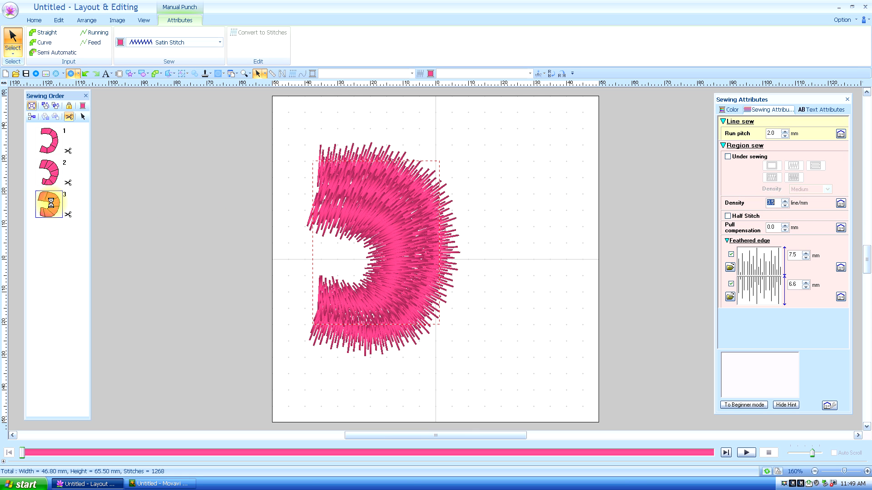